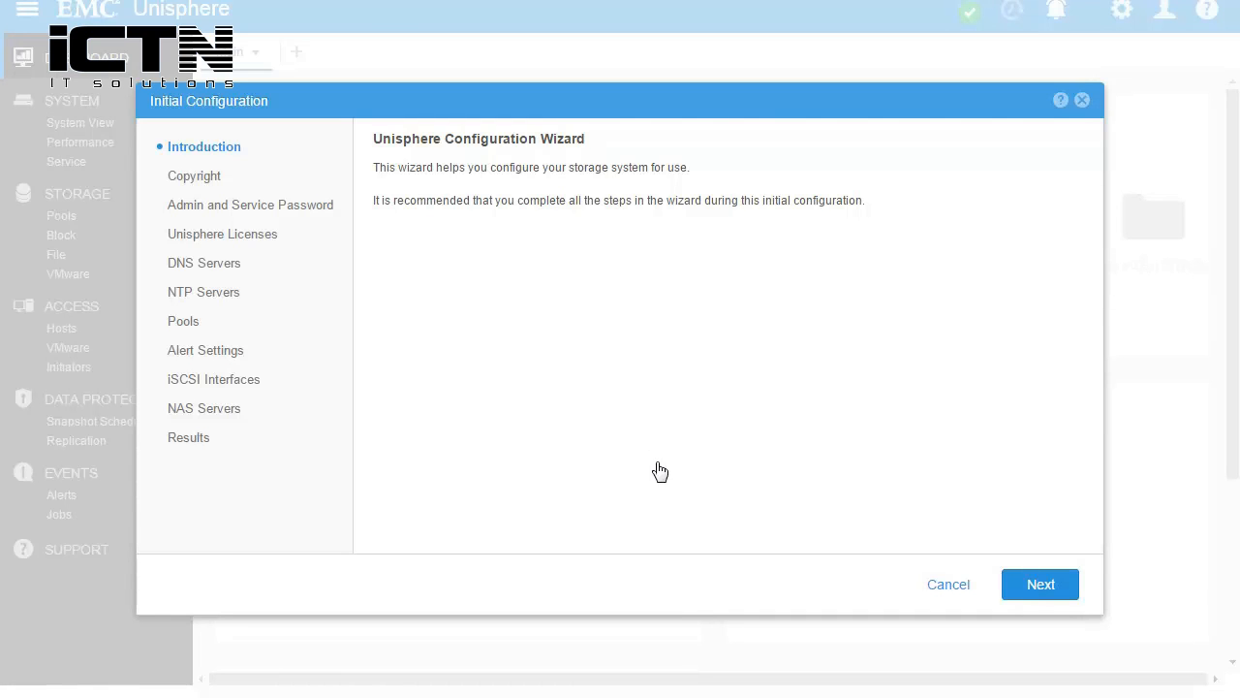
# Start the initial configuration wizard and accept the software license agreement
pyautogui.click(1047, 588)
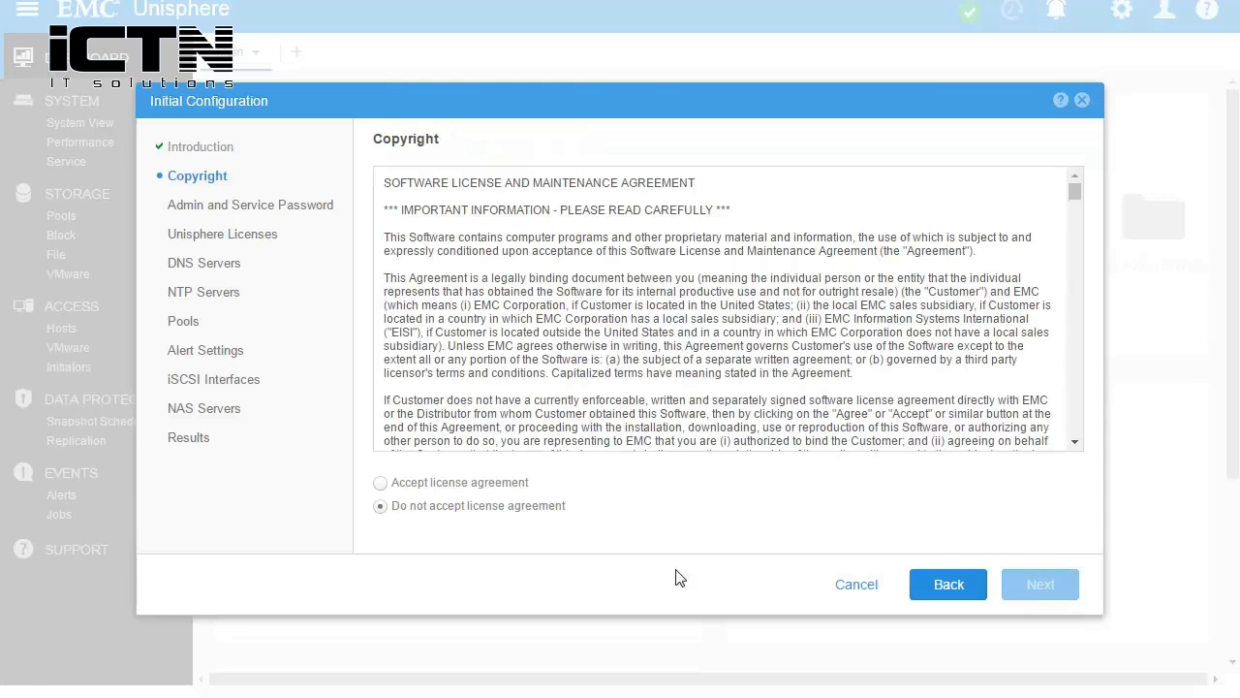
pyautogui.click(381, 483)
pyautogui.click(1045, 581)
# Enter and confirm the admin password, with the service password set the same as the admin password
pyautogui.write('••••••••••••')
pyautogui.press('Tab')
pyautogui.write('••••••••••••')
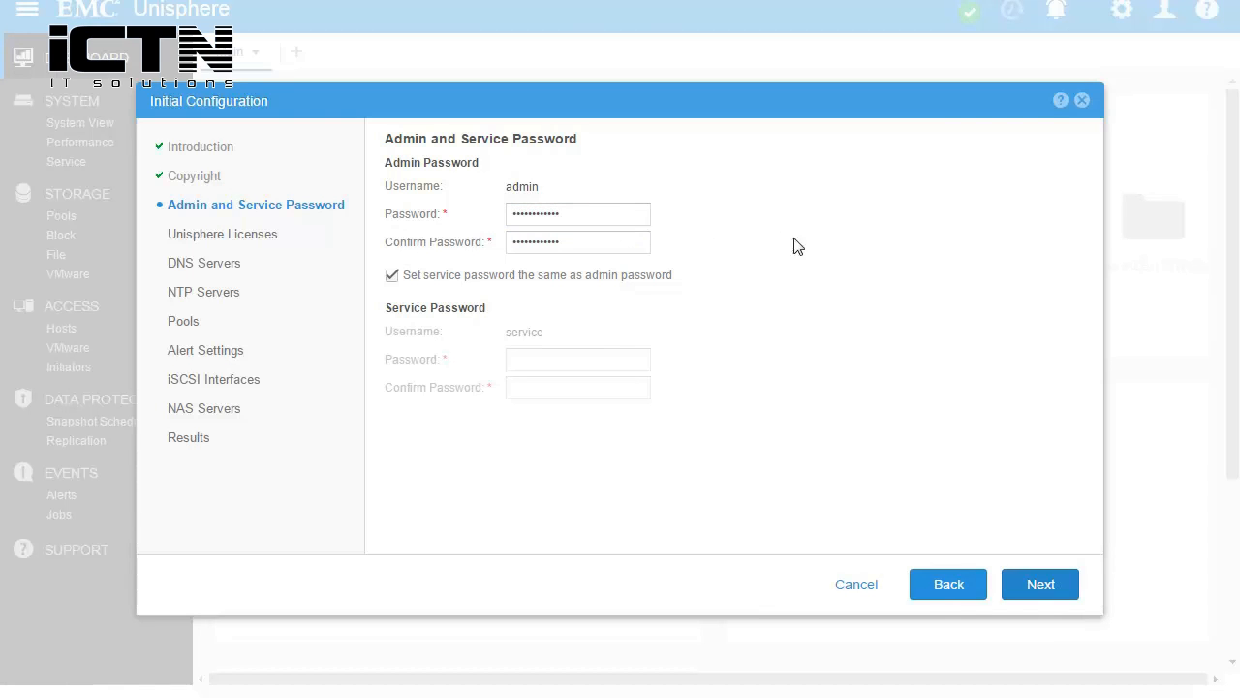
pyautogui.click(1041, 582)
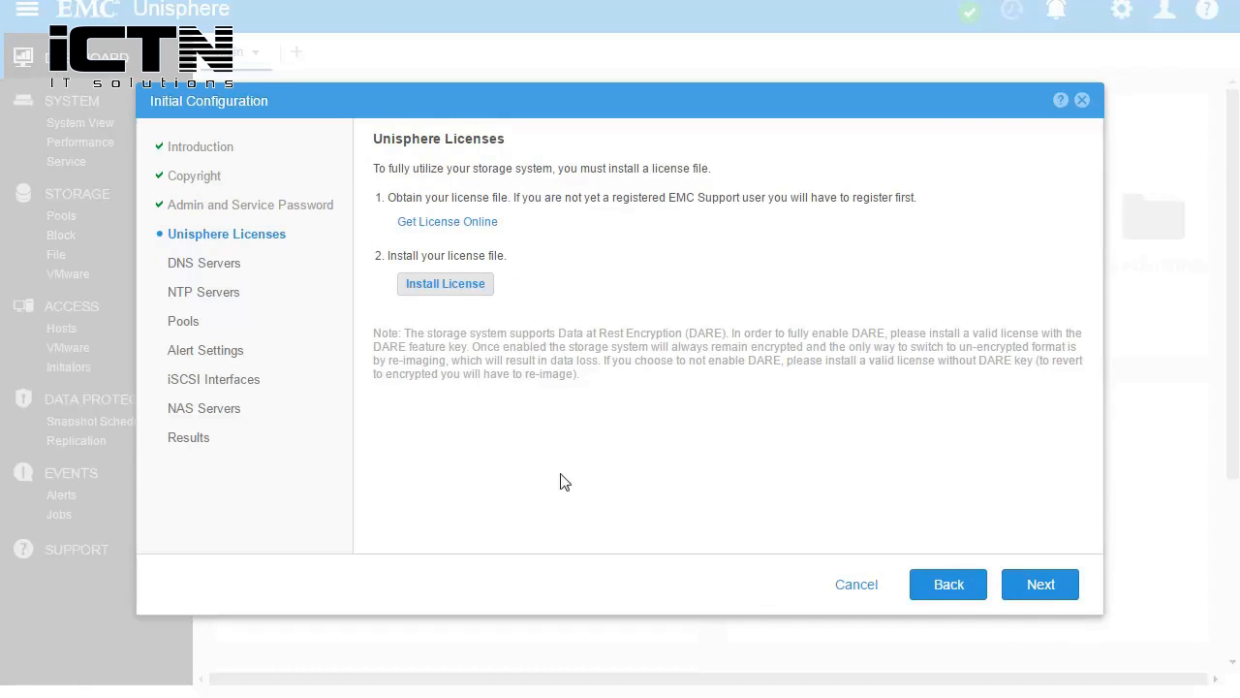
# Install the Unisphere license from the file License.lic and complete the initial configuration wizard
pyautogui.click(450, 281)
pyautogui.click(416, 215)
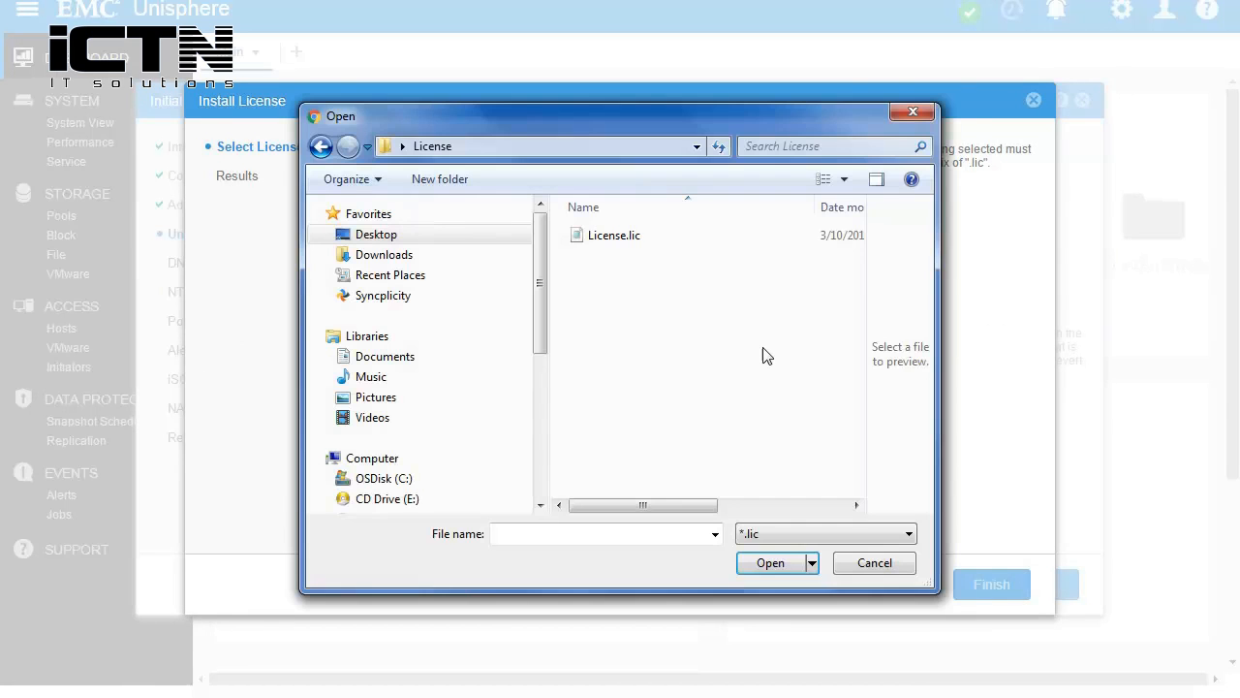
pyautogui.click(626, 241)
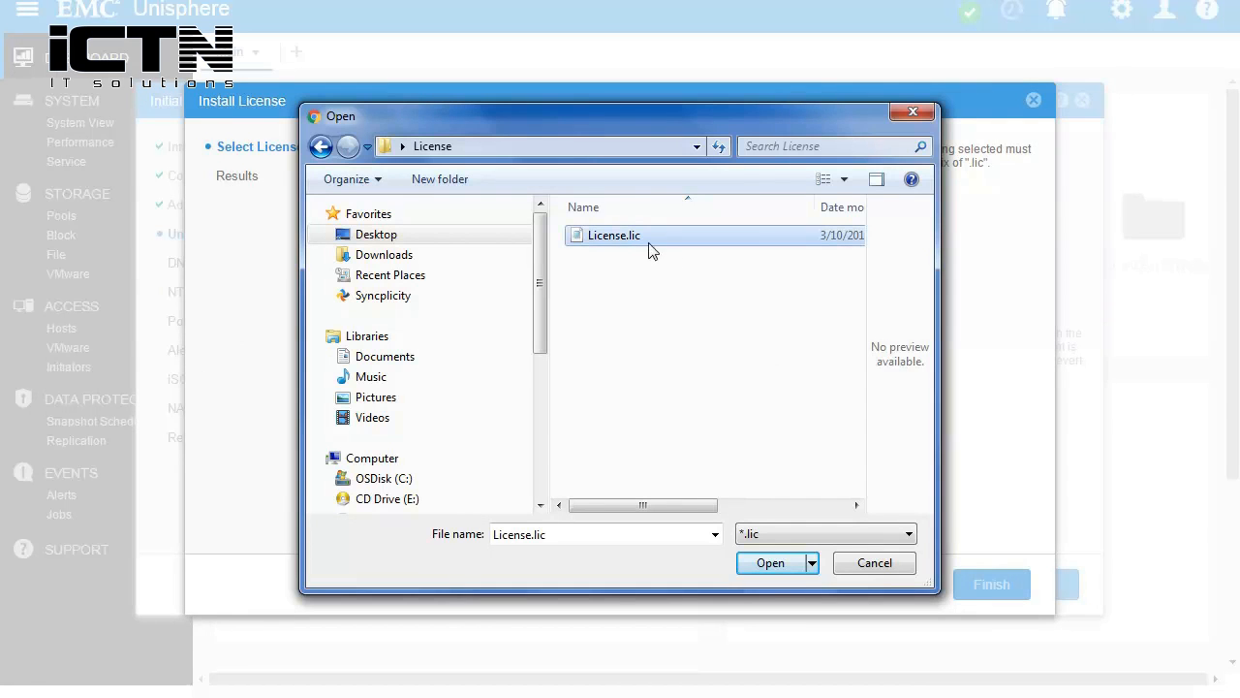
pyautogui.click(773, 563)
pyautogui.click(993, 584)
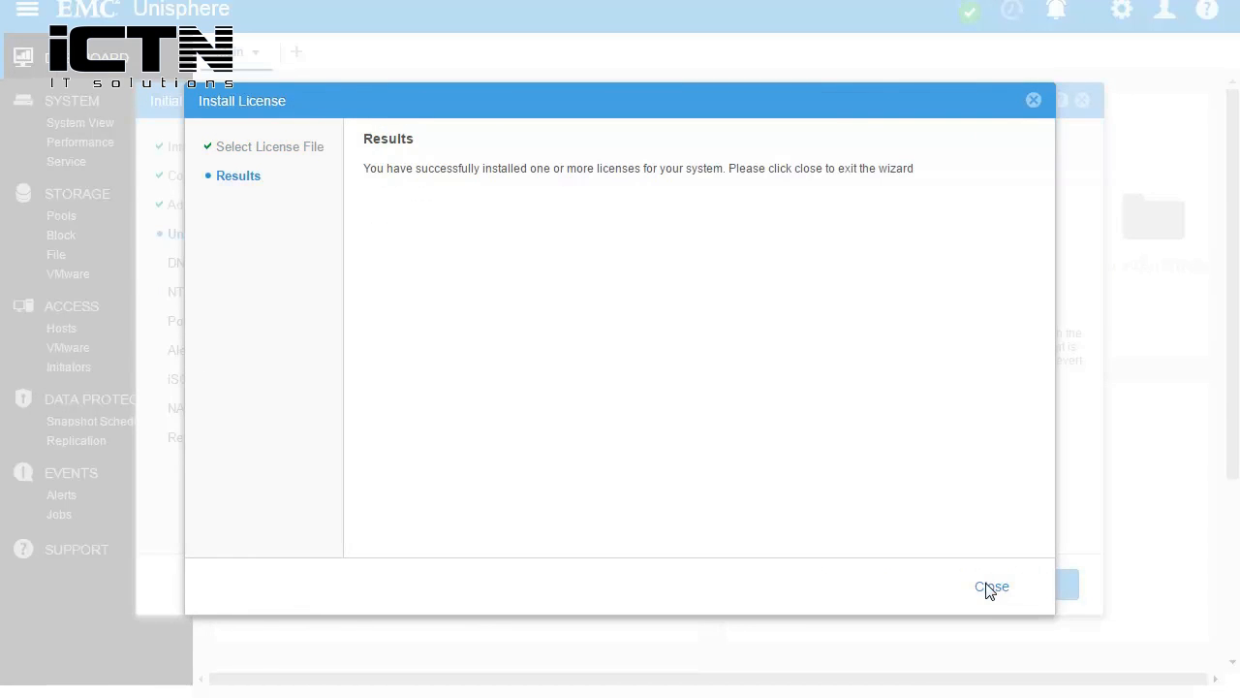
pyautogui.click(990, 587)
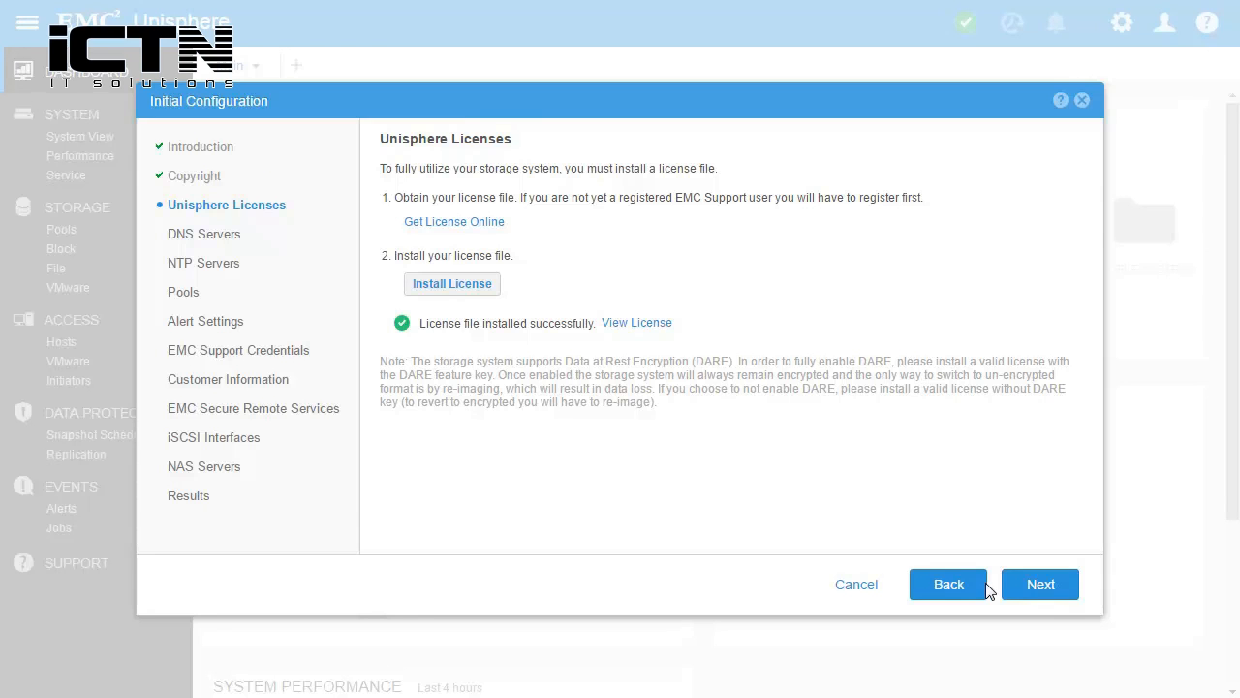
pyautogui.click(1030, 584)
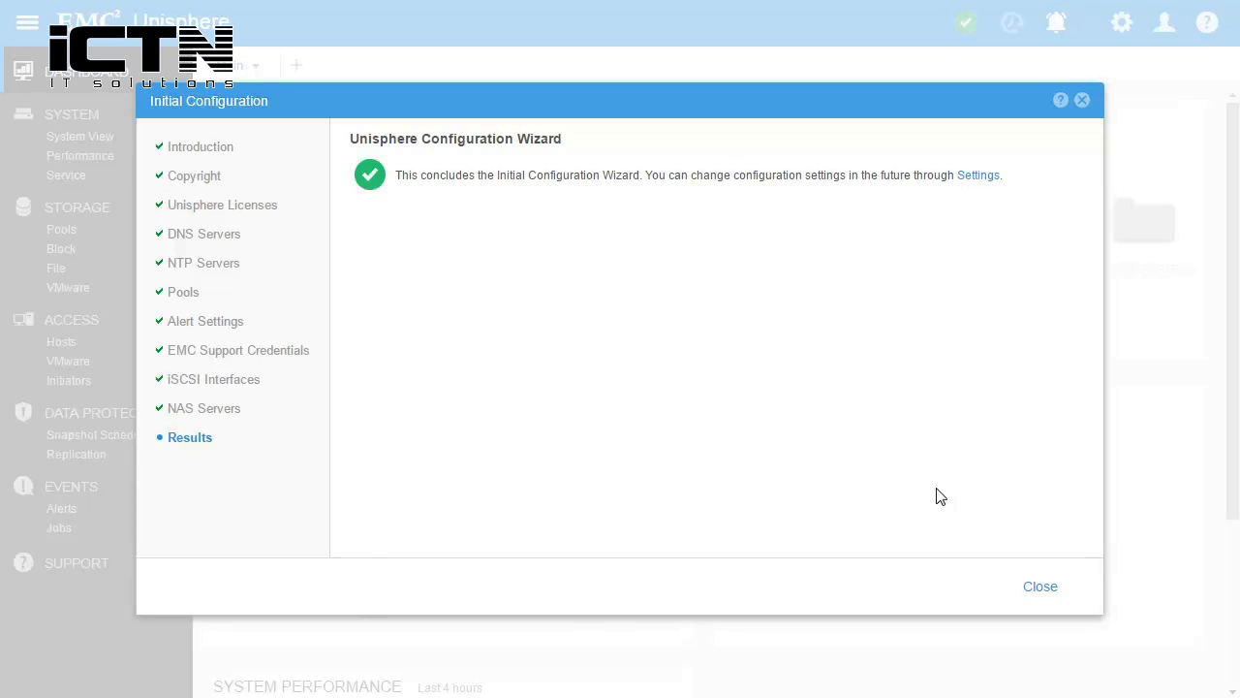
pyautogui.click(1038, 588)
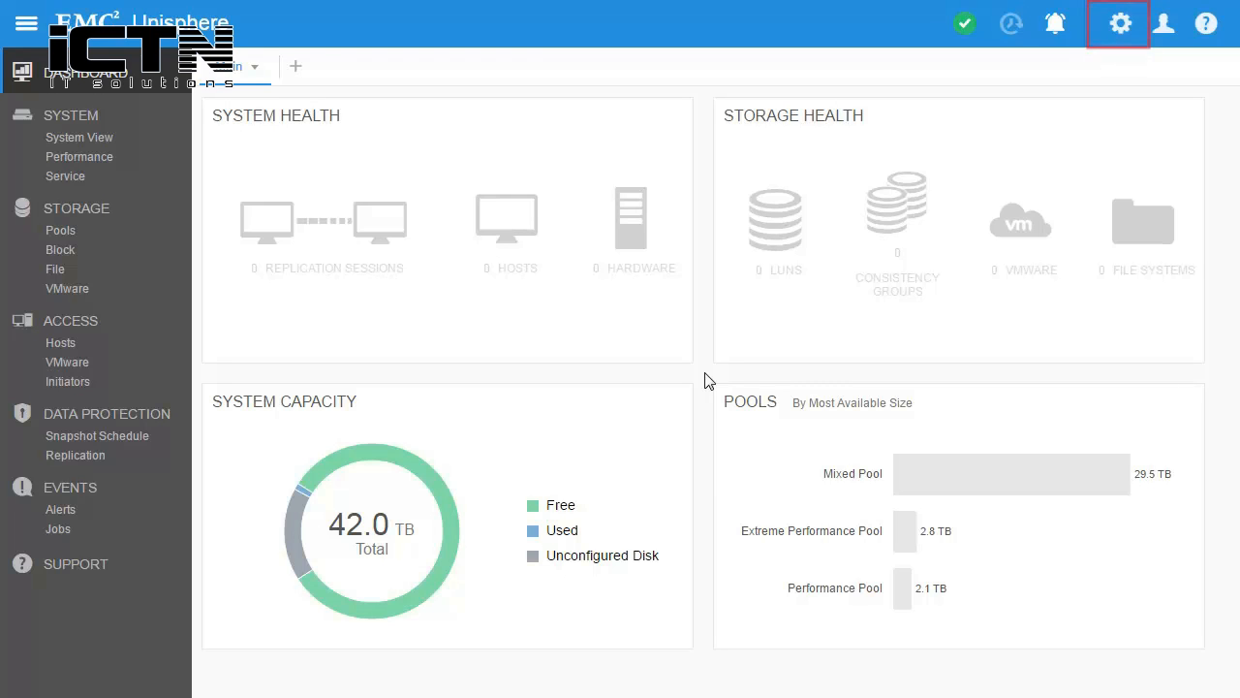
# Review the license information in the system settings and close the settings
pyautogui.click(1125, 29)
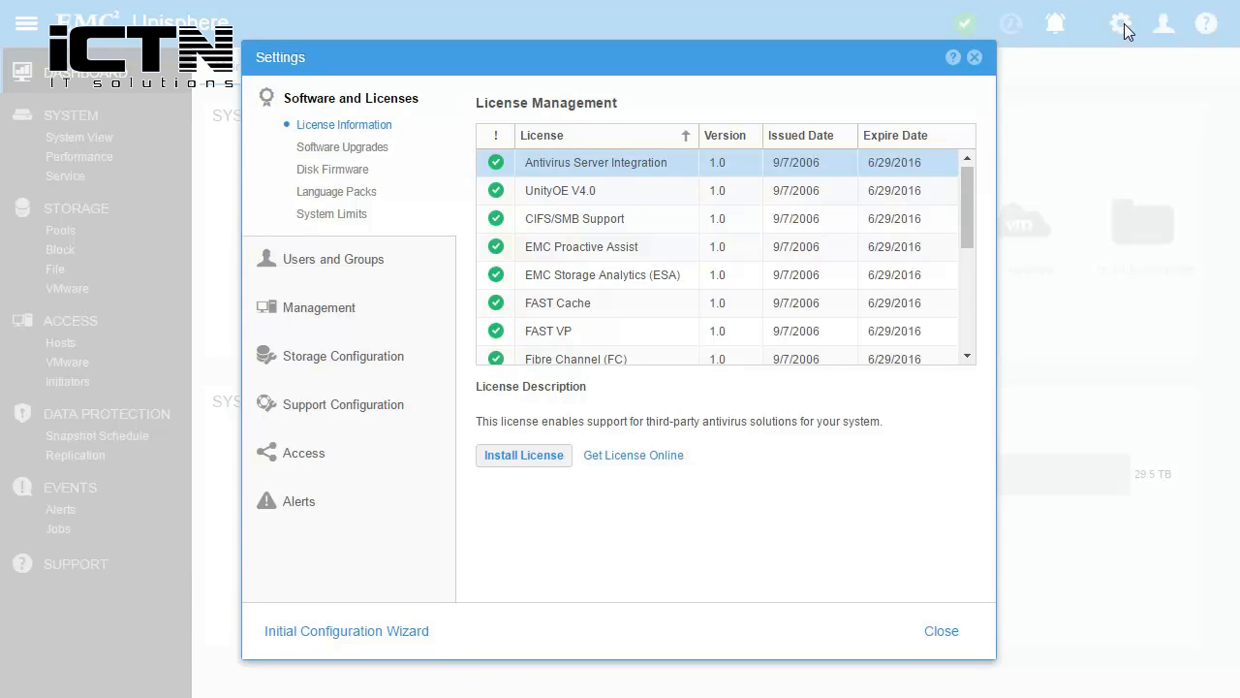
pyautogui.click(942, 632)
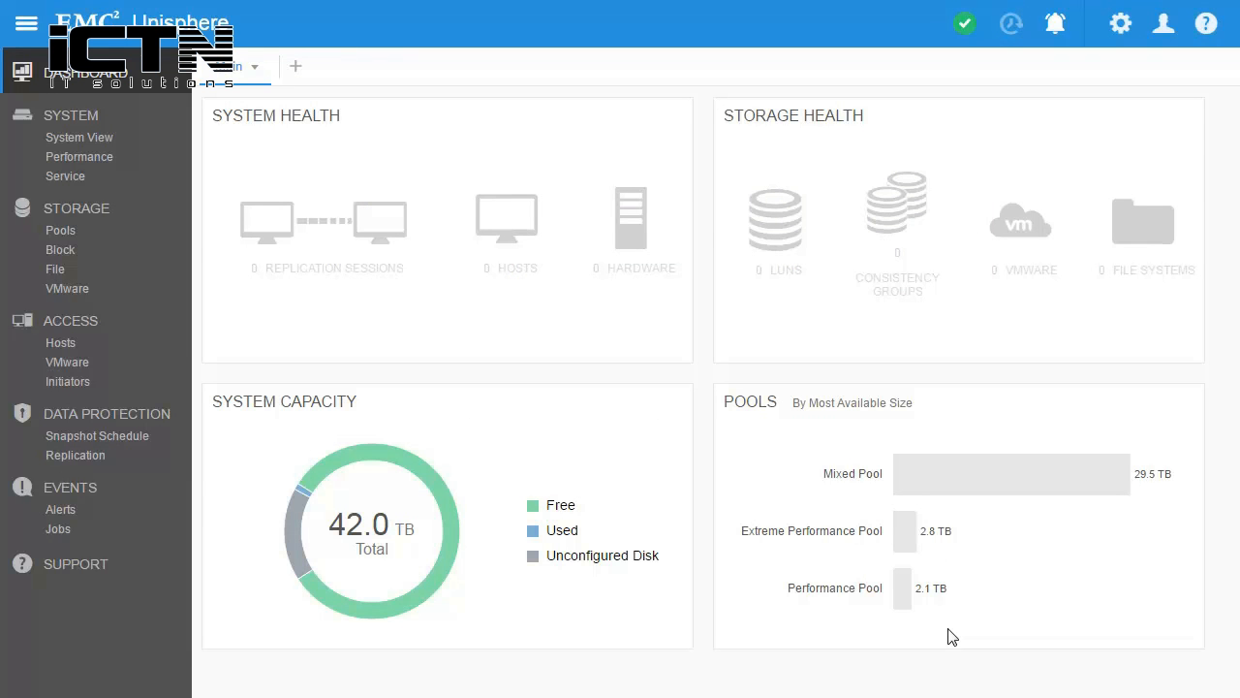
# Examine the system summary and the DPE enclosure's front view, including the details of DPE Disk 10
pyautogui.click(96, 137)
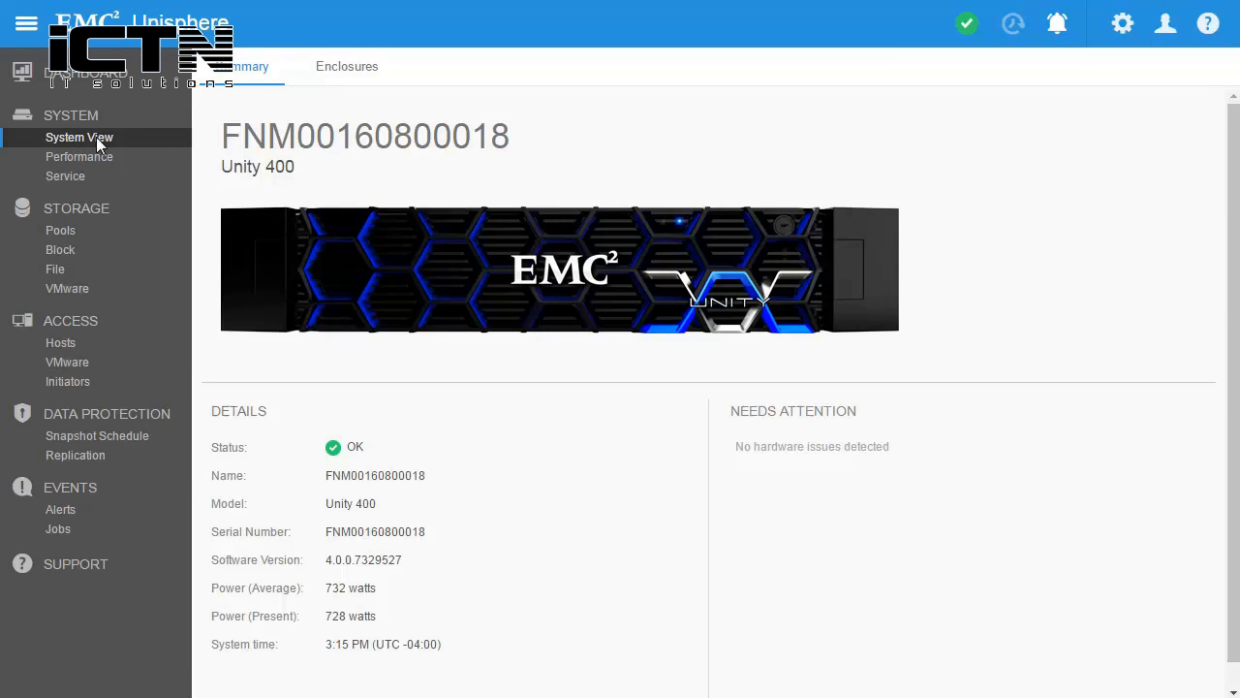
pyautogui.click(348, 70)
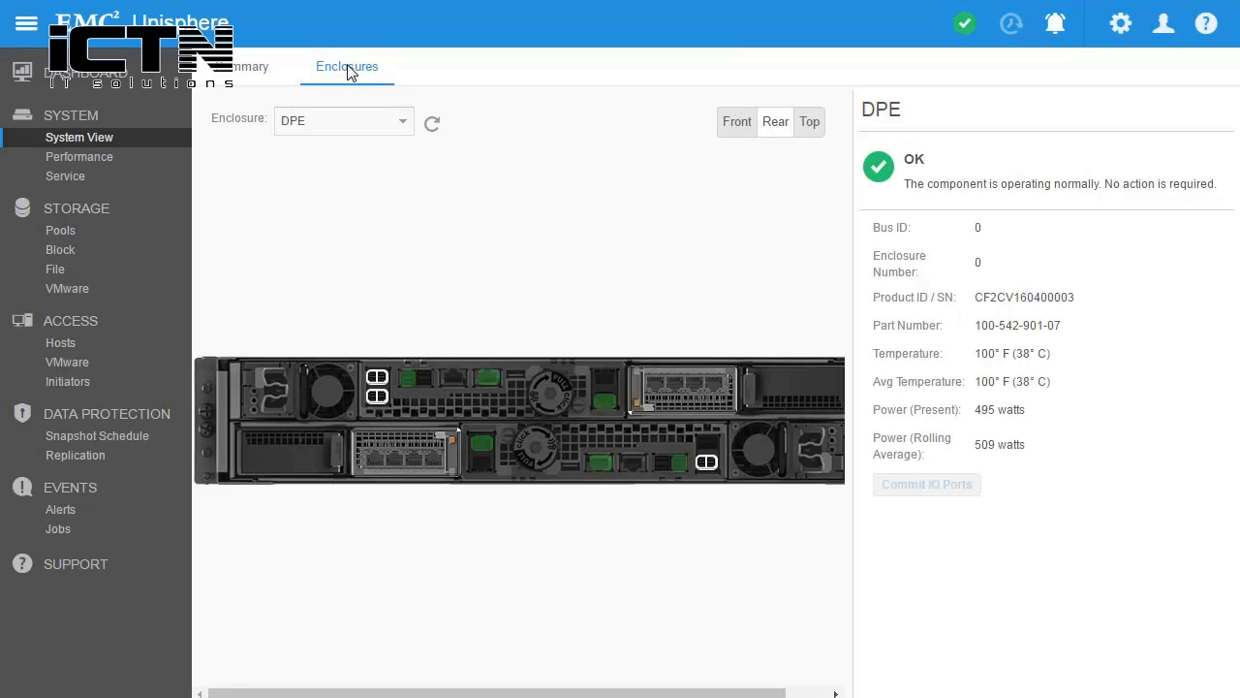
pyautogui.click(728, 122)
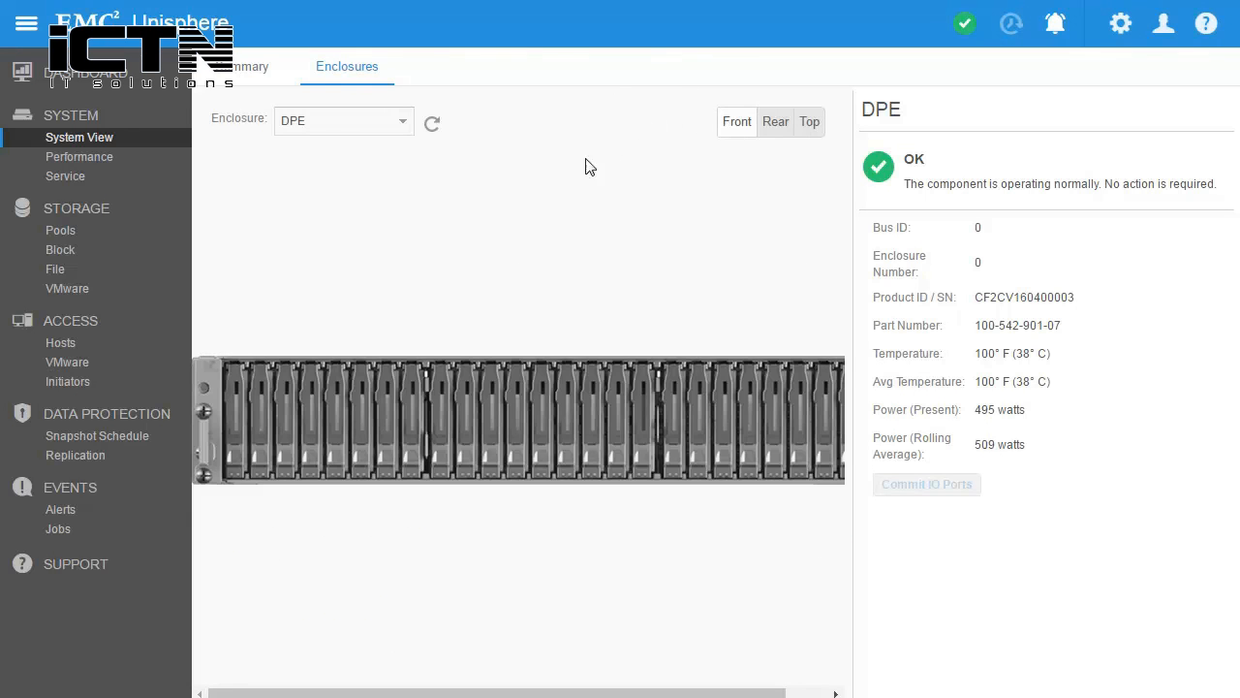
pyautogui.click(496, 419)
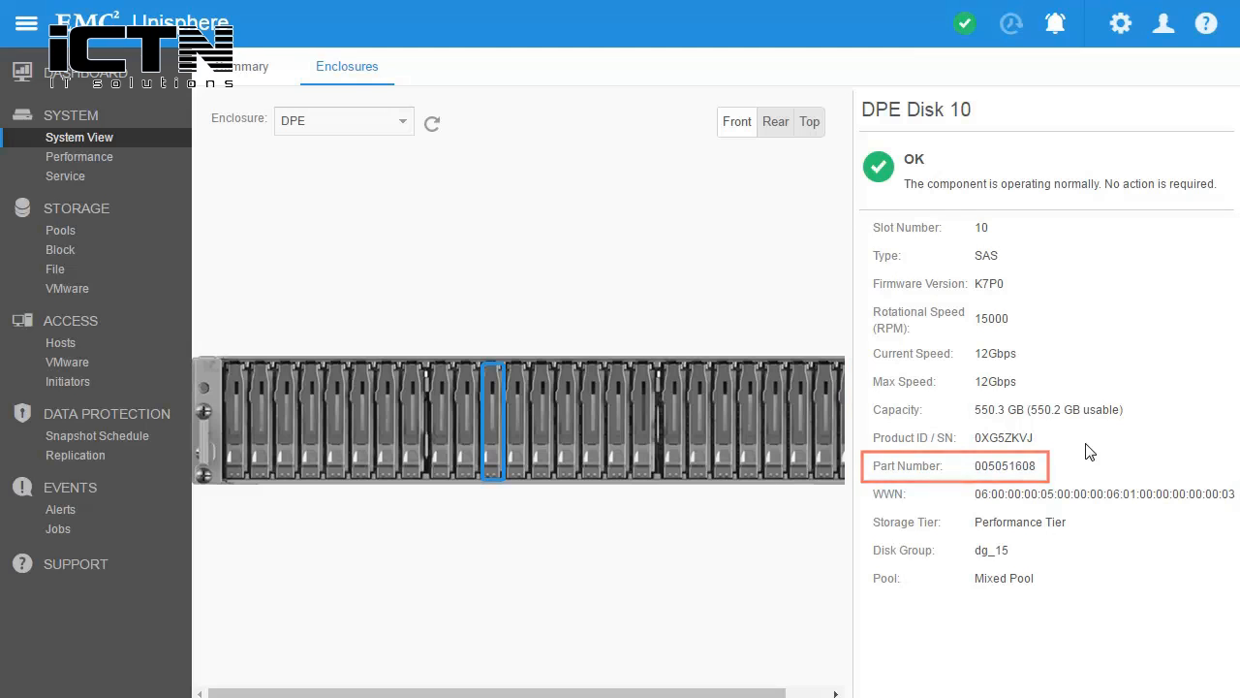
# Review the disks and FAST VP information in the Mixed Pool's properties
pyautogui.click(86, 229)
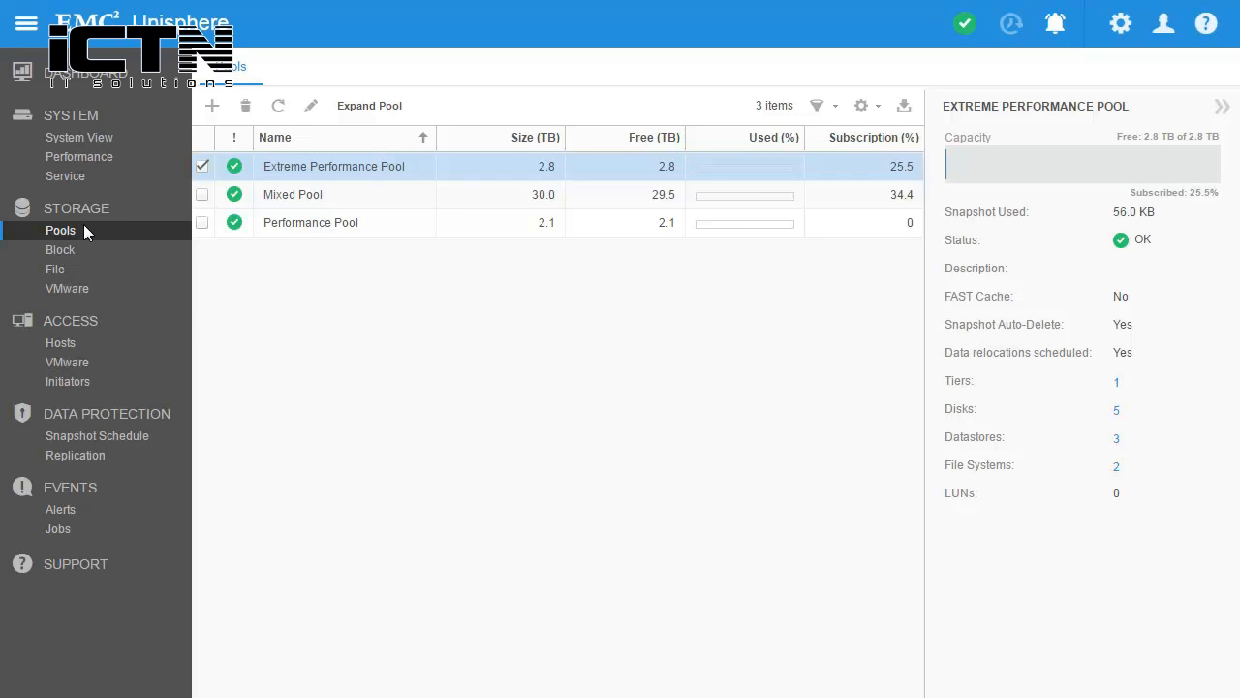
pyautogui.click(421, 199)
pyautogui.click(310, 105)
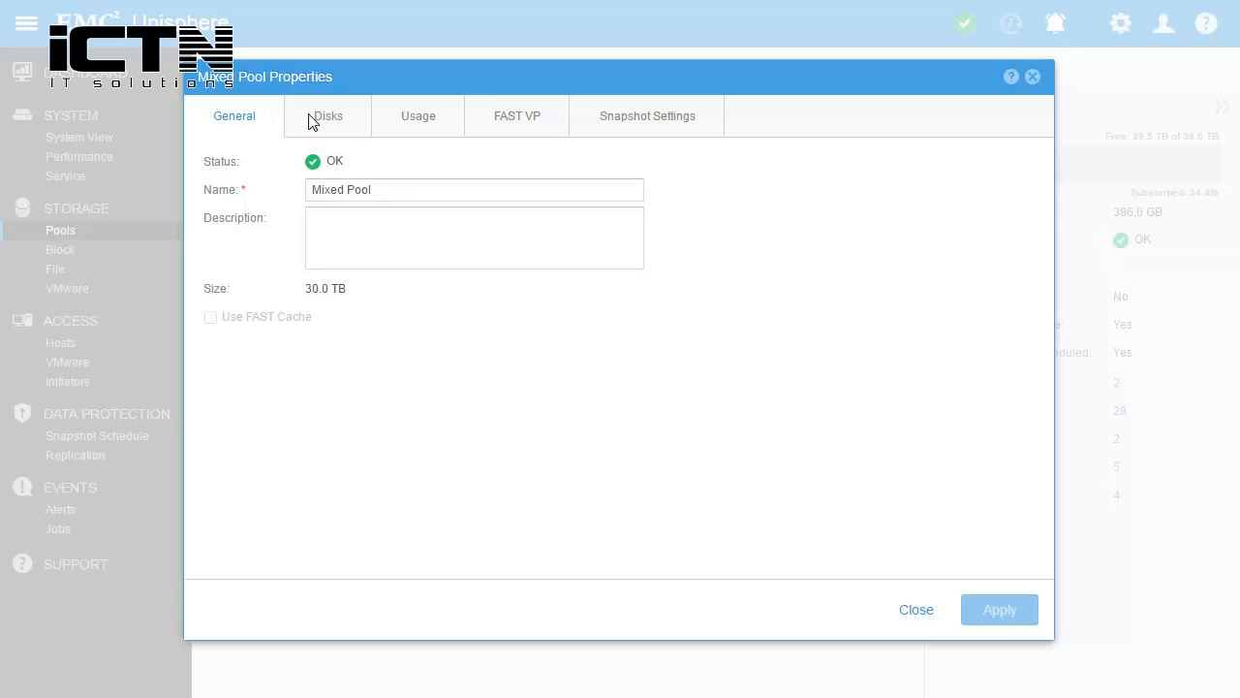
pyautogui.click(329, 118)
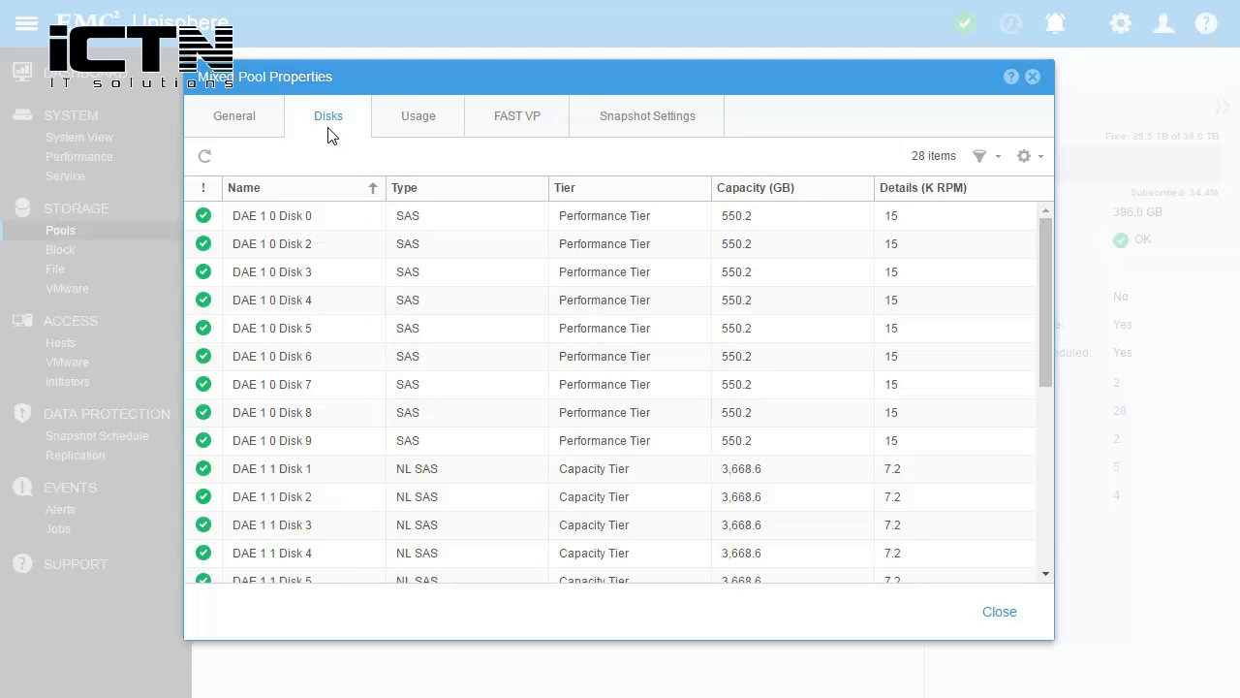
pyautogui.click(524, 130)
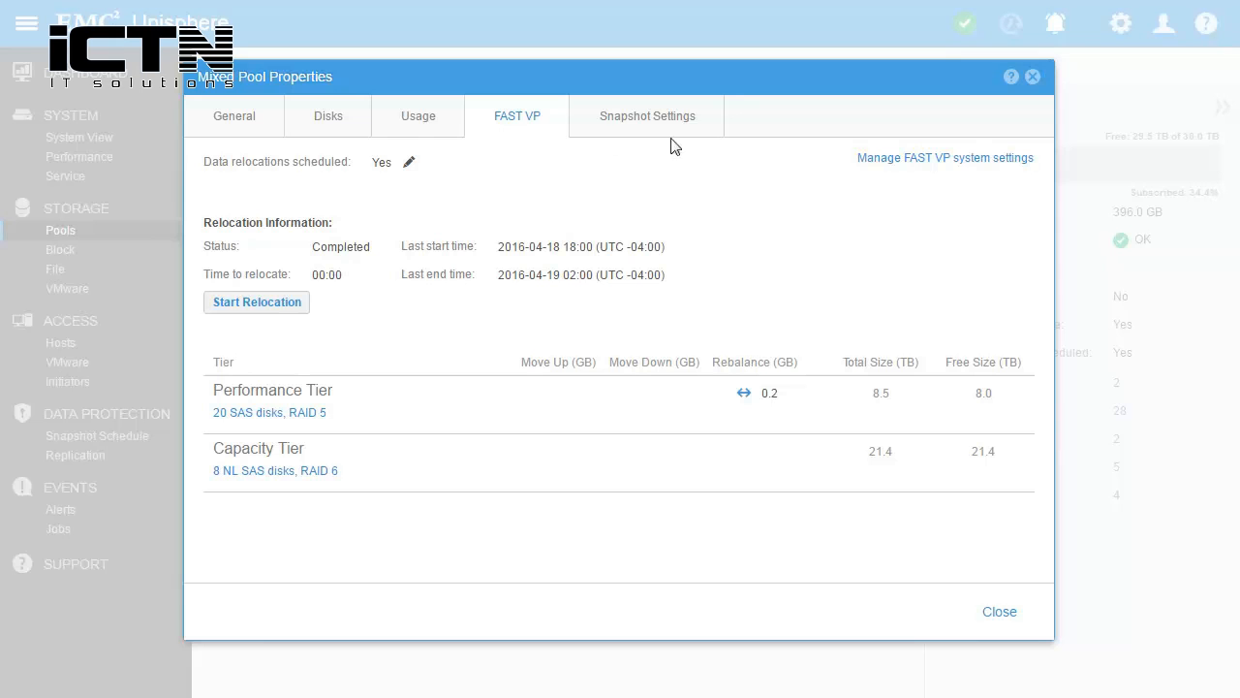
pyautogui.click(998, 612)
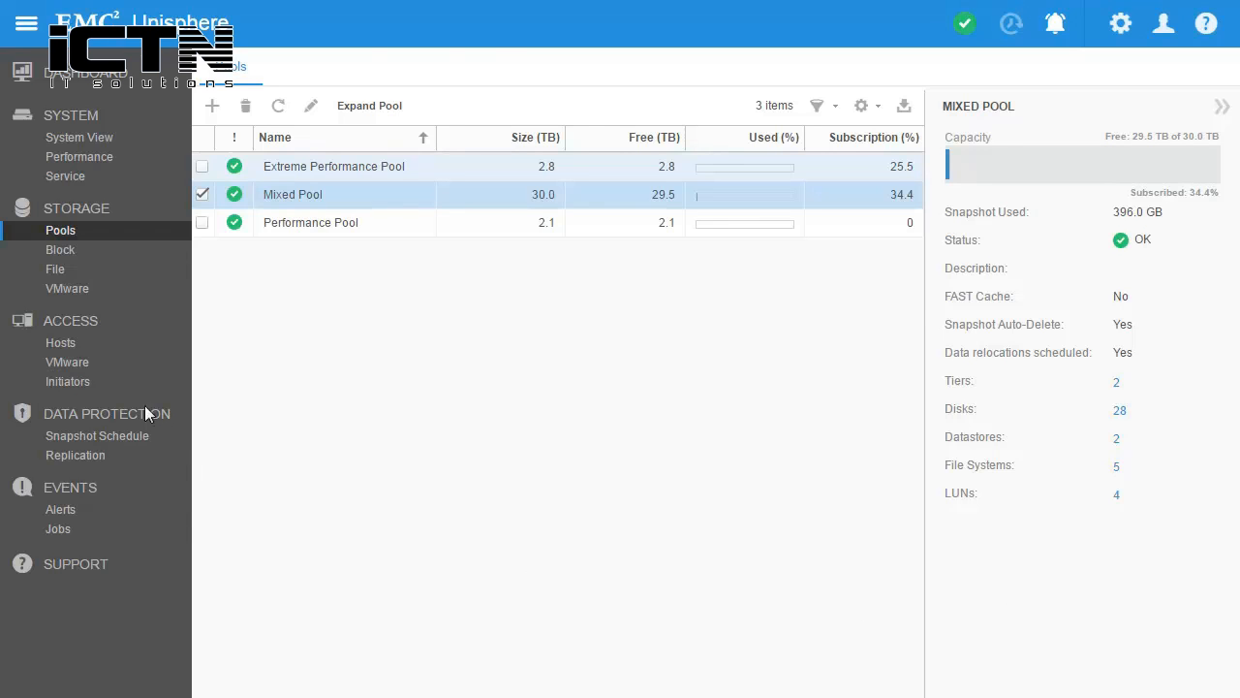
# Start creating a block LUN named LUN-Demo
pyautogui.click(60, 250)
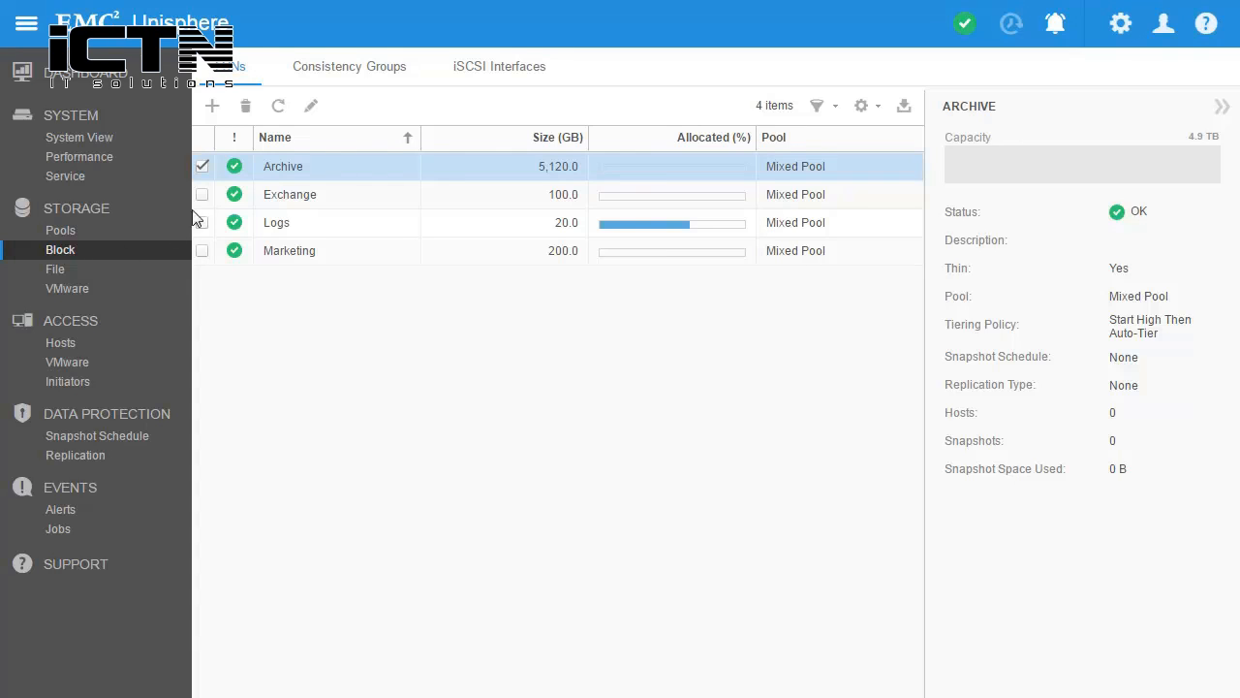
pyautogui.click(218, 108)
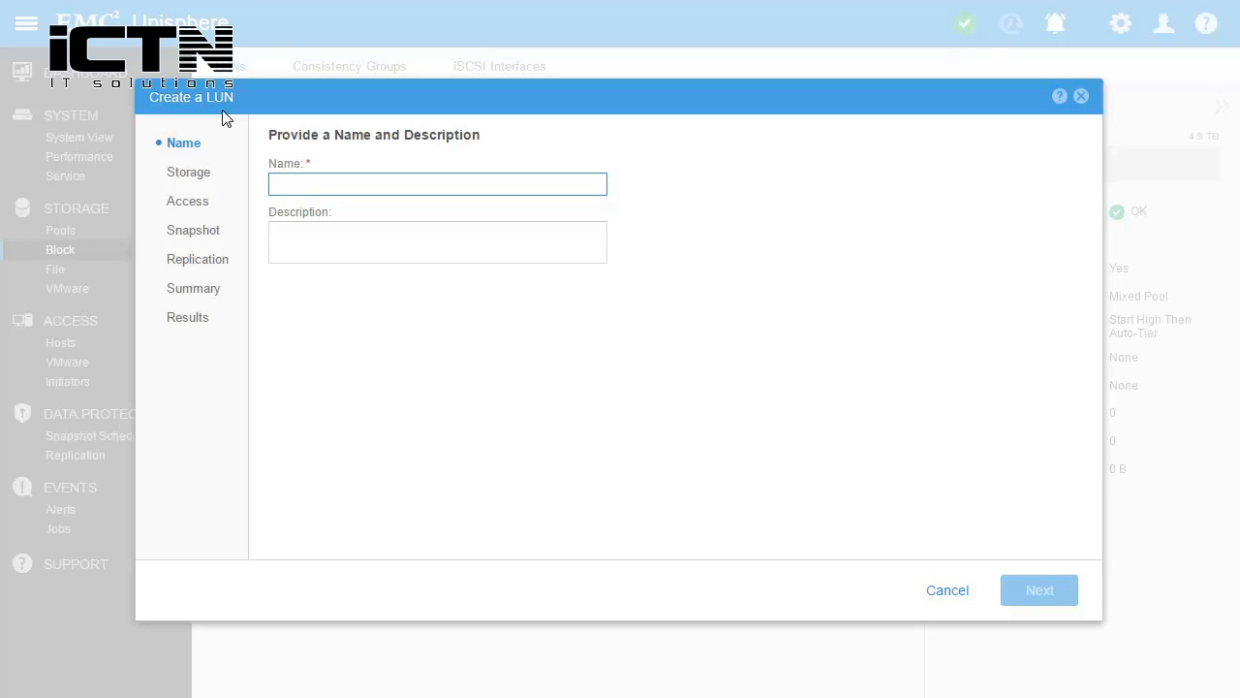
pyautogui.write('LUN-Demo')
pyautogui.click(1039, 589)
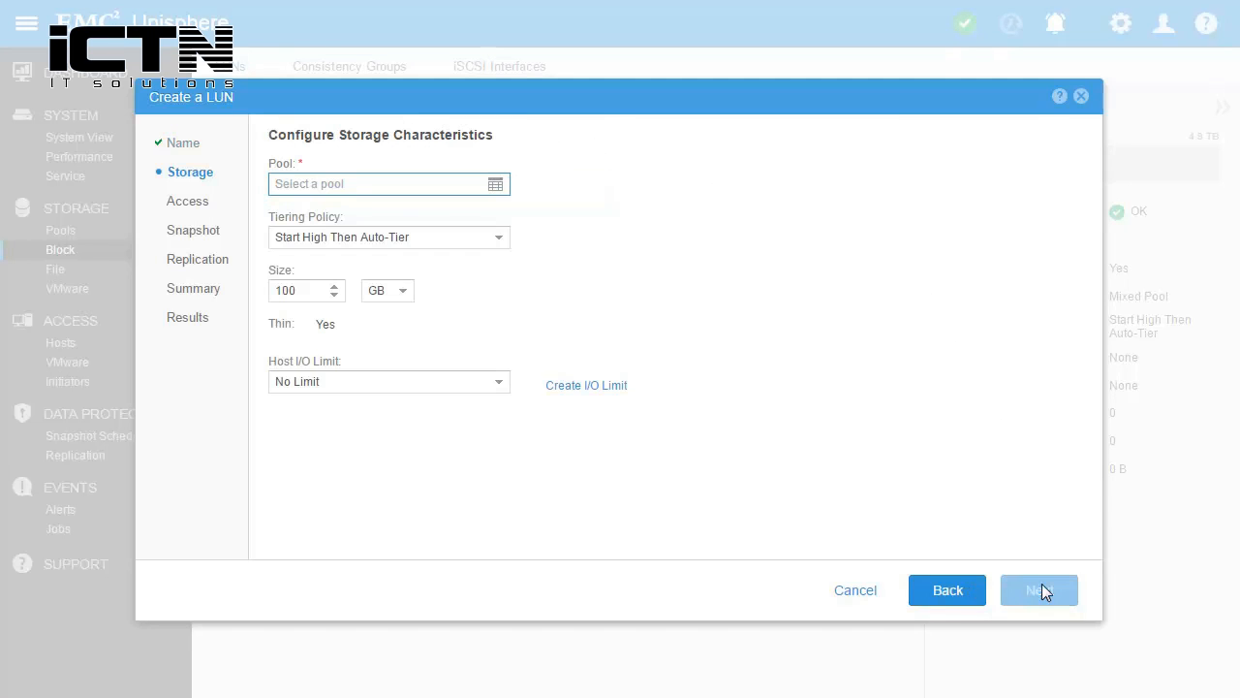
# Place the new LUN in the Mixed Pool and set its size to 200 GB
pyautogui.click(503, 191)
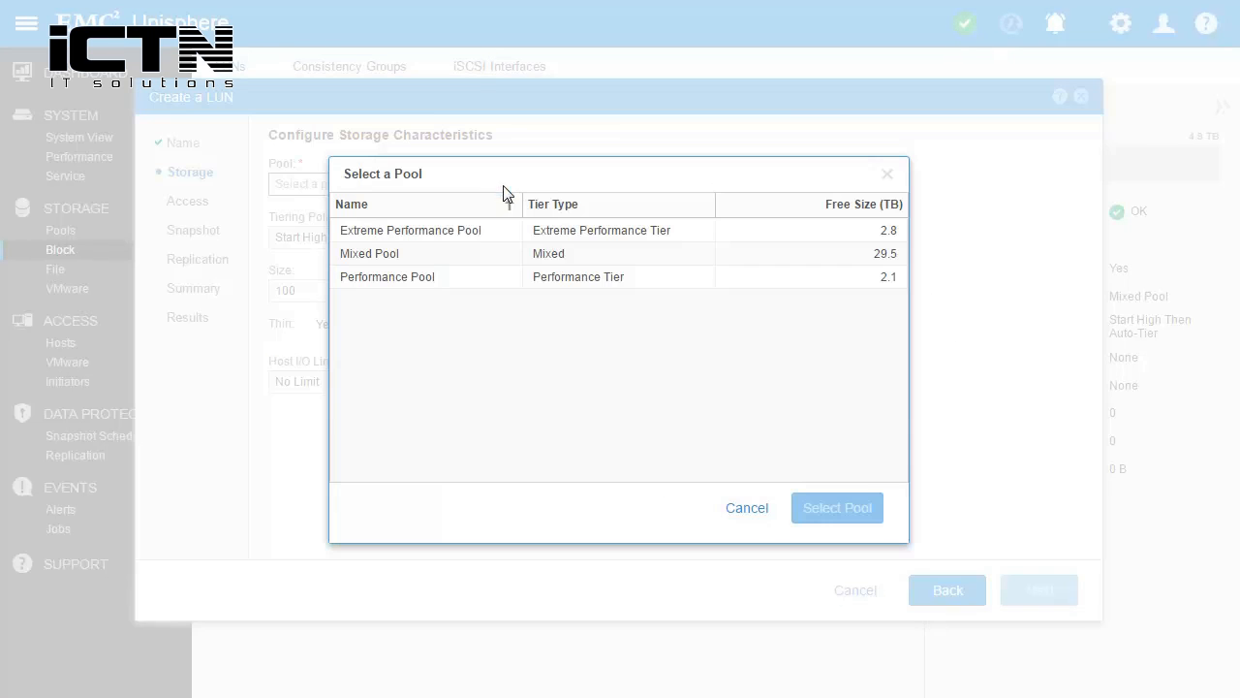
pyautogui.click(472, 255)
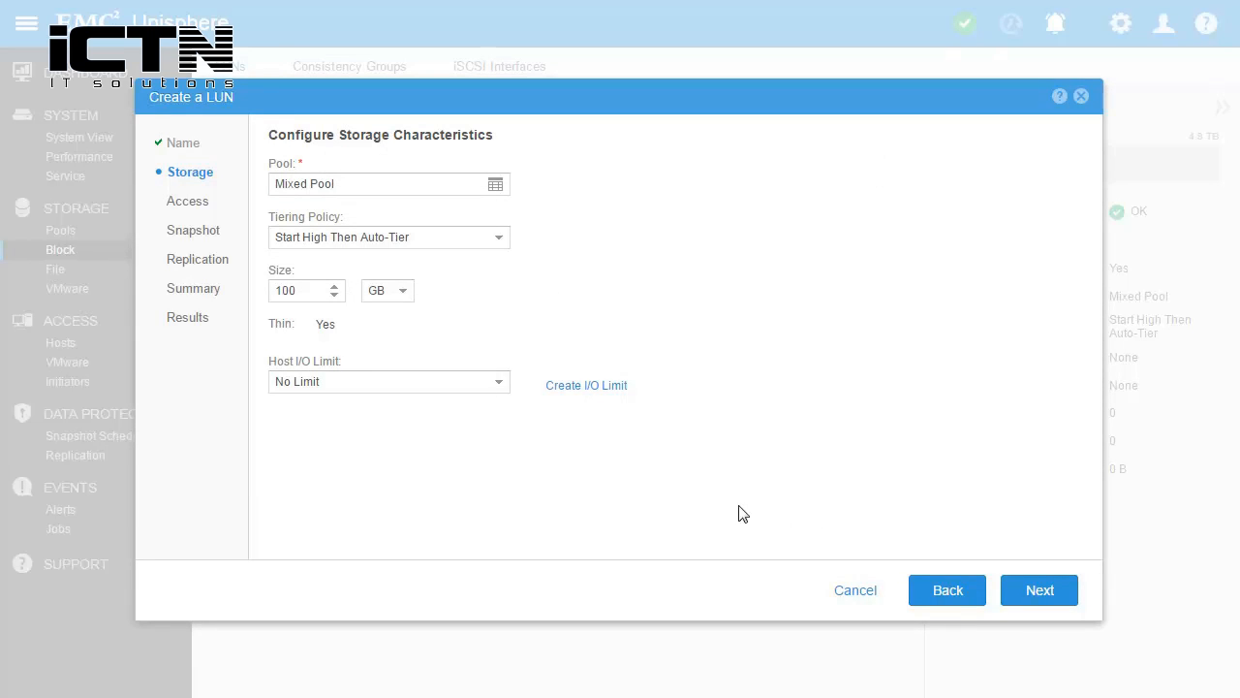
pyautogui.doubleClick(313, 291)
pyautogui.write('1')
pyautogui.press('BackSpace')
pyautogui.write('200')
pyautogui.click(1053, 601)
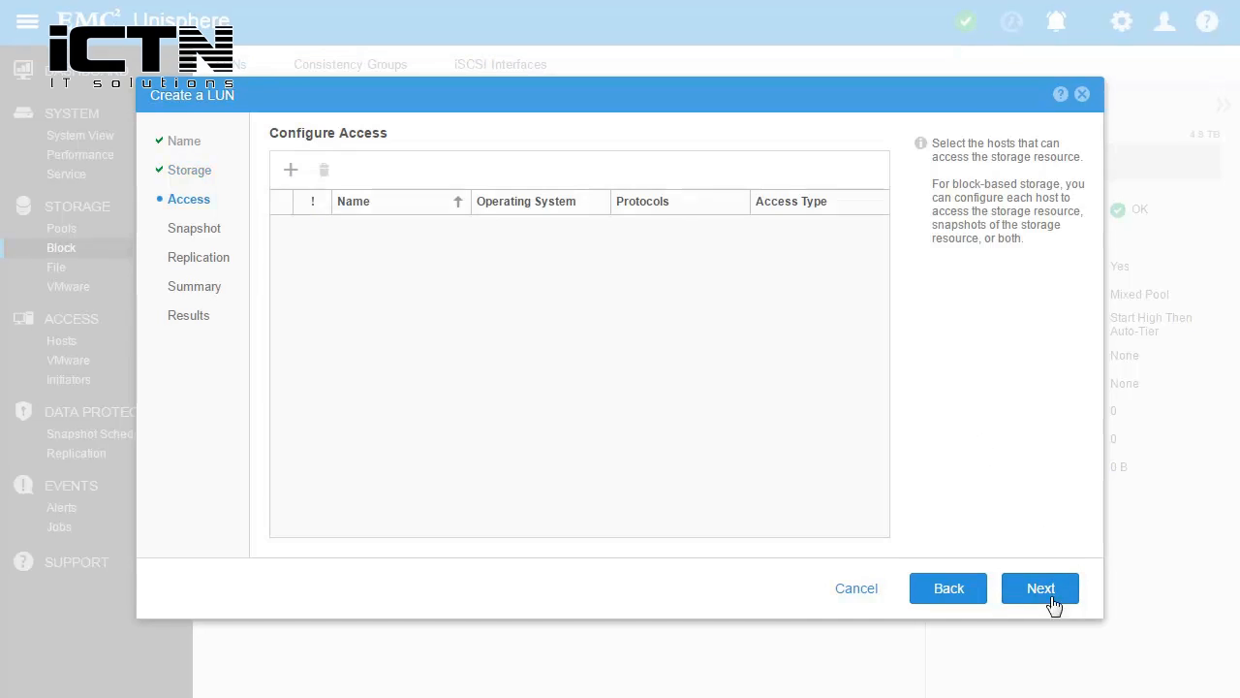
# Grant LUN access to the first, third and fourth hosts in the list
pyautogui.click(290, 173)
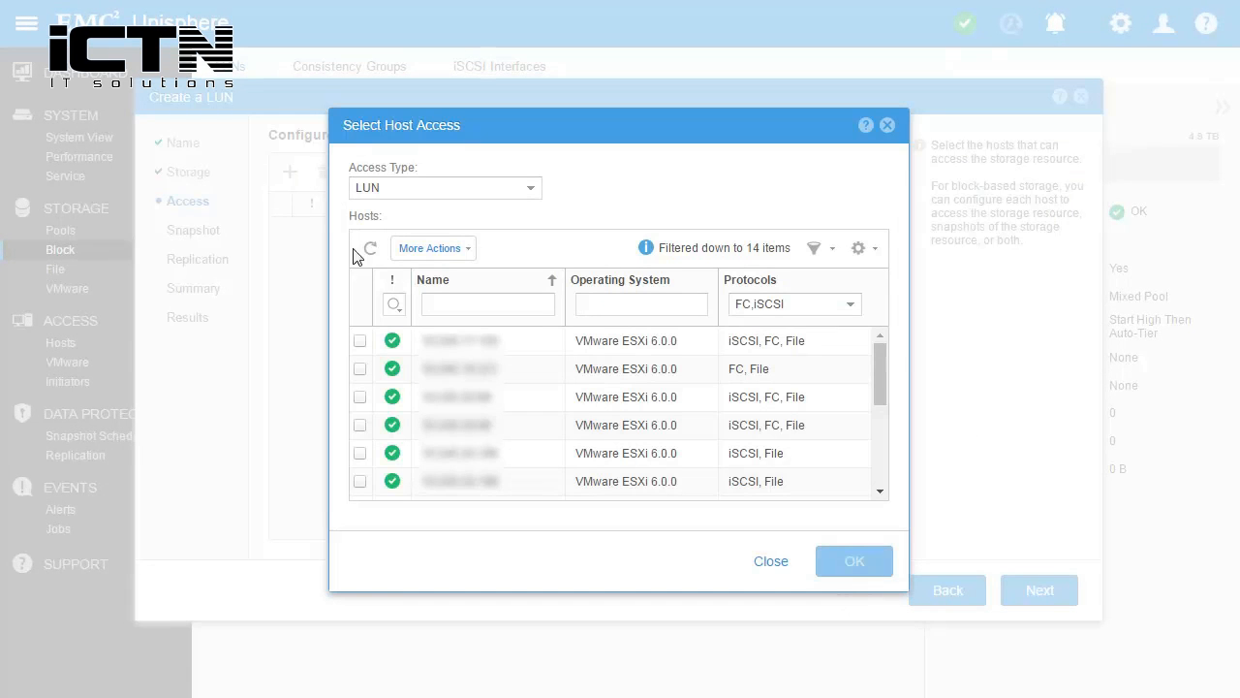
pyautogui.click(360, 340)
pyautogui.click(360, 397)
pyautogui.click(359, 424)
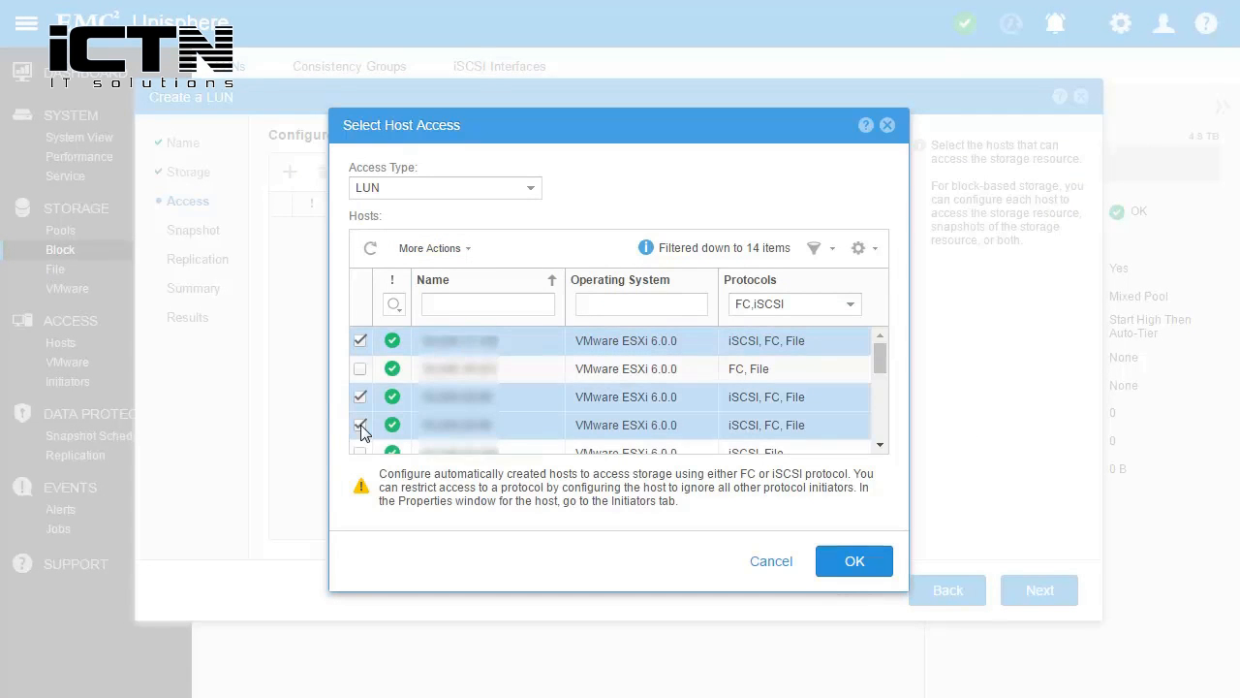
pyautogui.click(877, 562)
pyautogui.click(1037, 587)
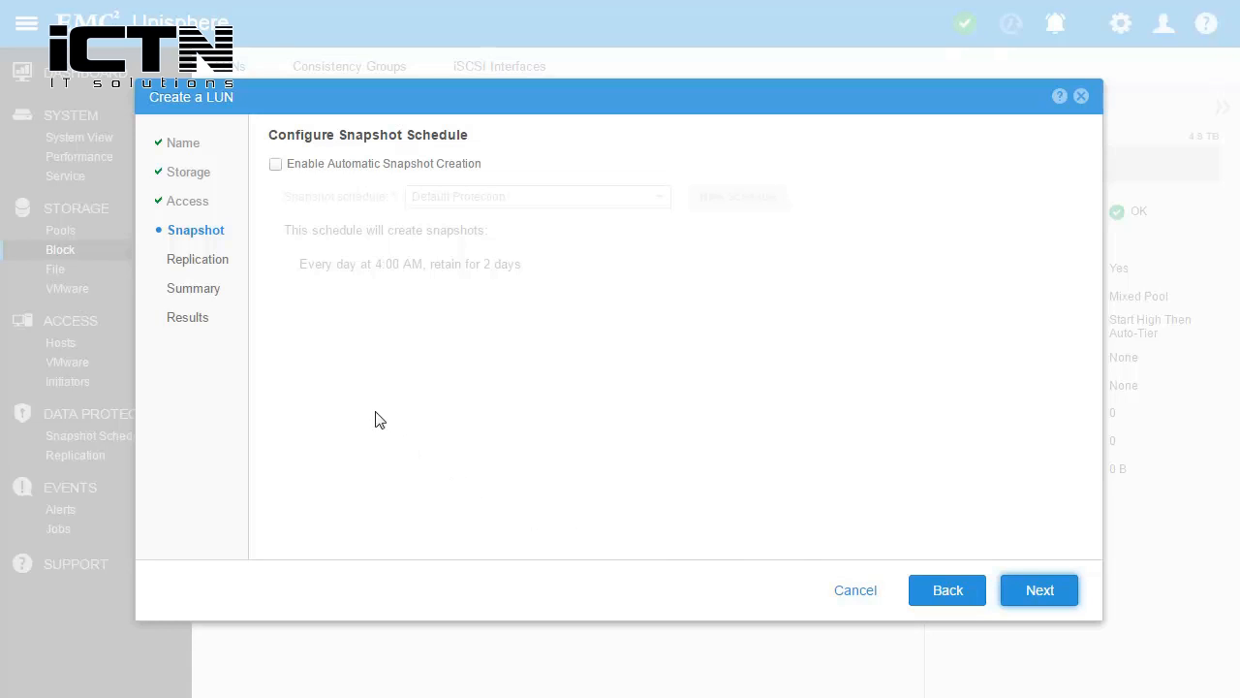
# Enable automatic snapshots with the Default Protection schedule and finish creating the LUN without replication
pyautogui.click(278, 167)
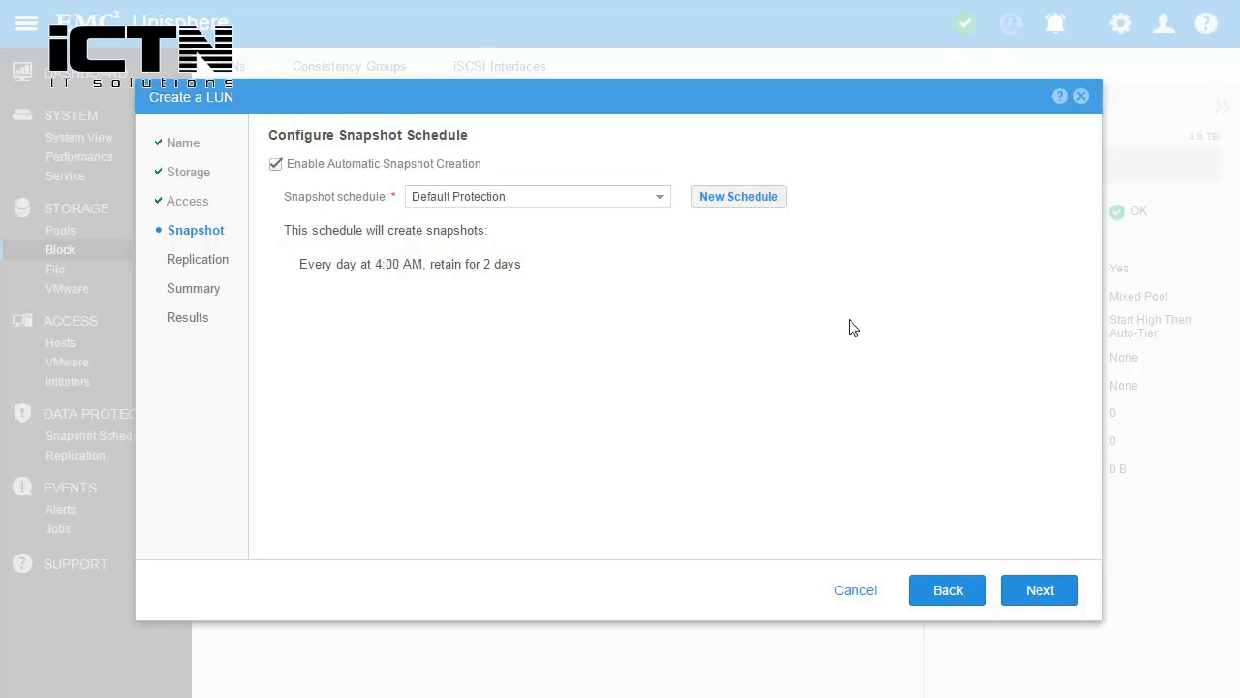
pyautogui.click(1041, 589)
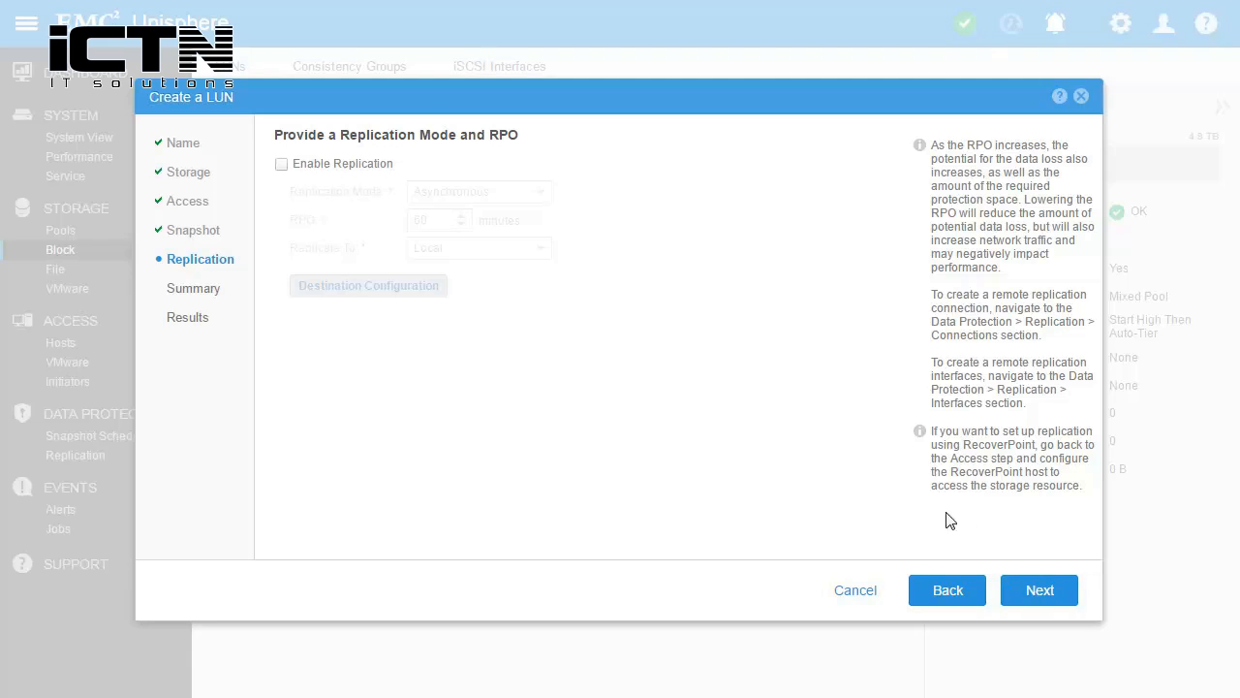
pyautogui.click(1030, 588)
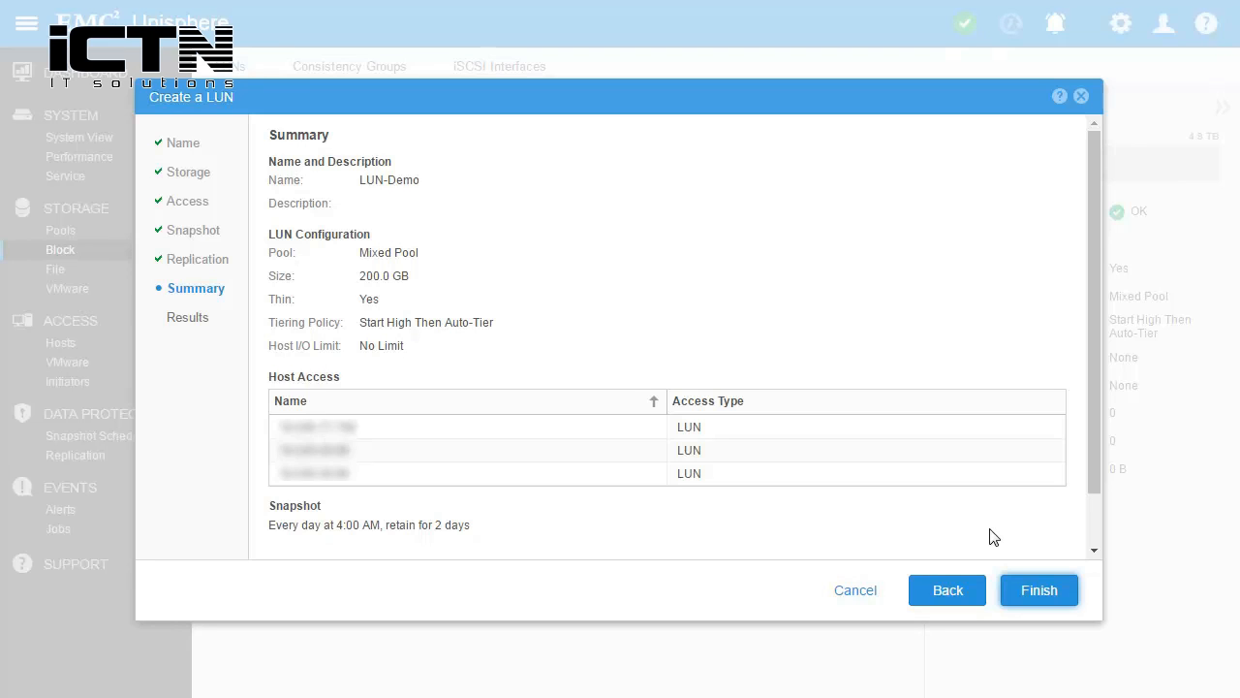
pyautogui.click(1040, 589)
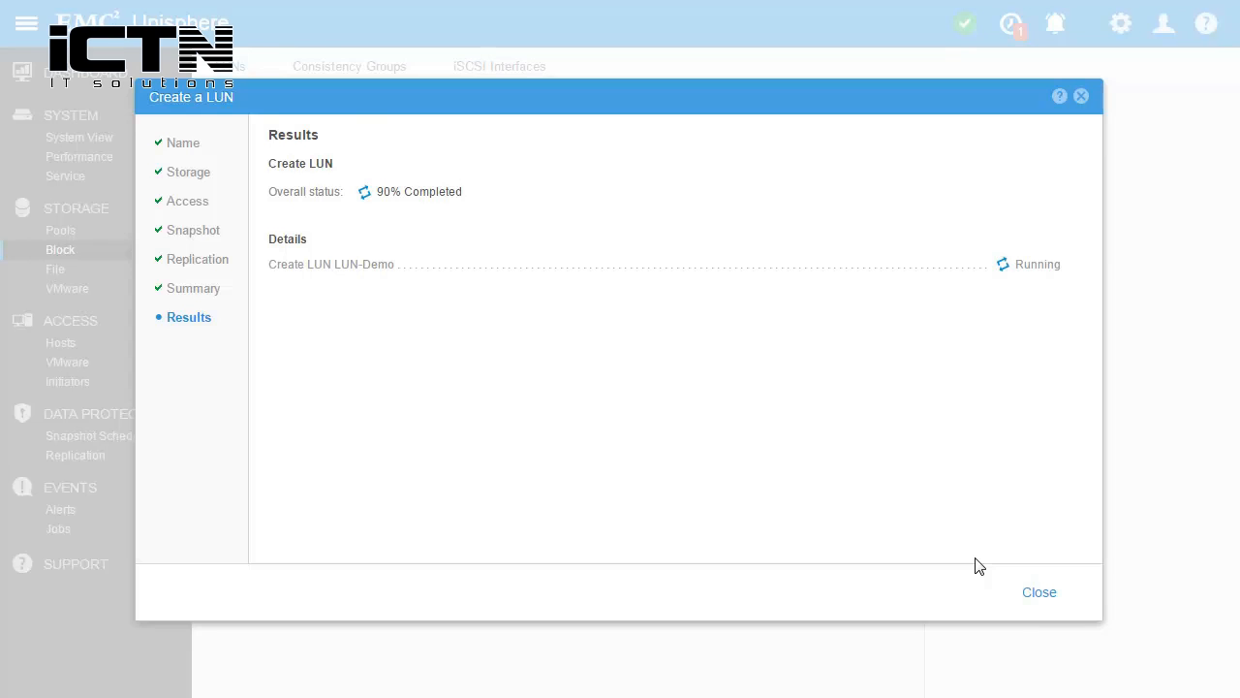
pyautogui.click(1040, 593)
# Check the latest Create LUN job in the jobs list and view the support resources
pyautogui.click(87, 532)
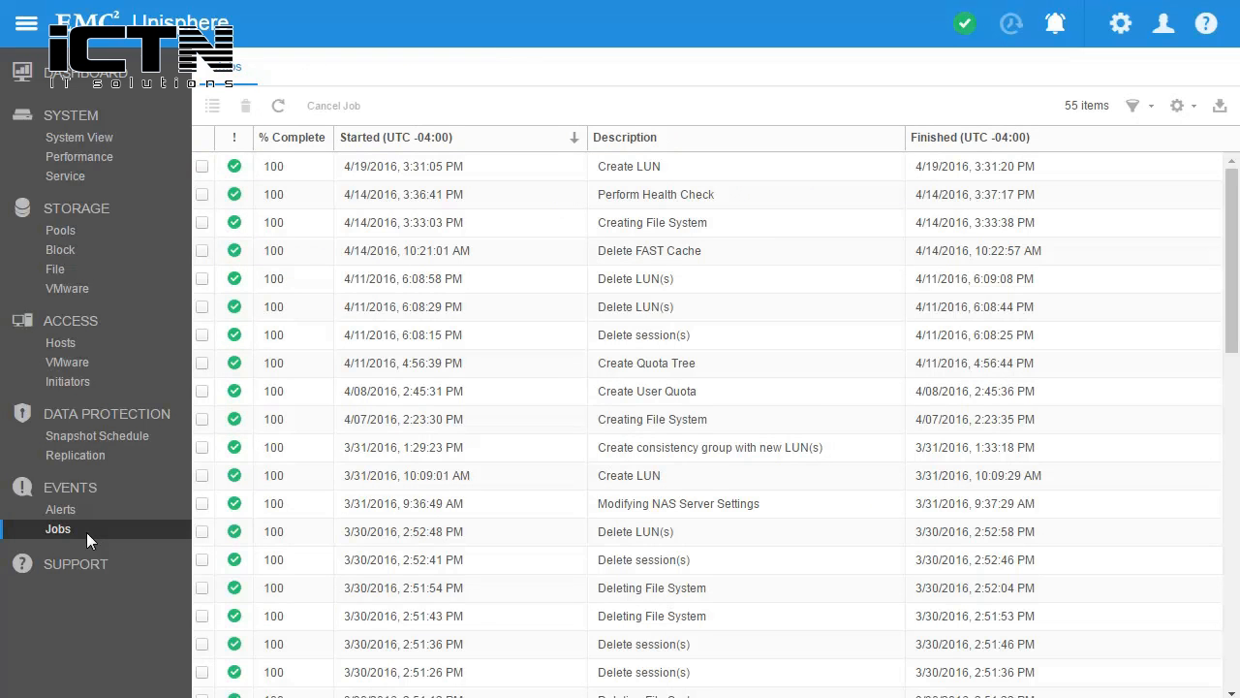
pyautogui.click(308, 167)
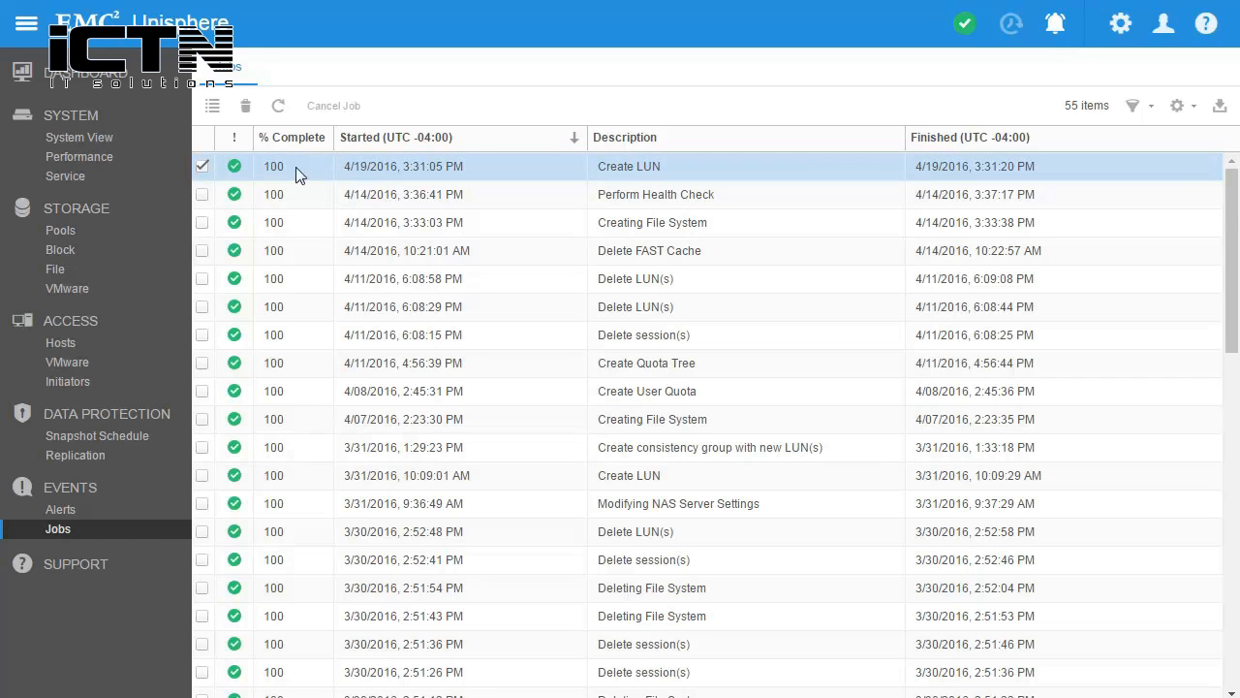
pyautogui.click(100, 567)
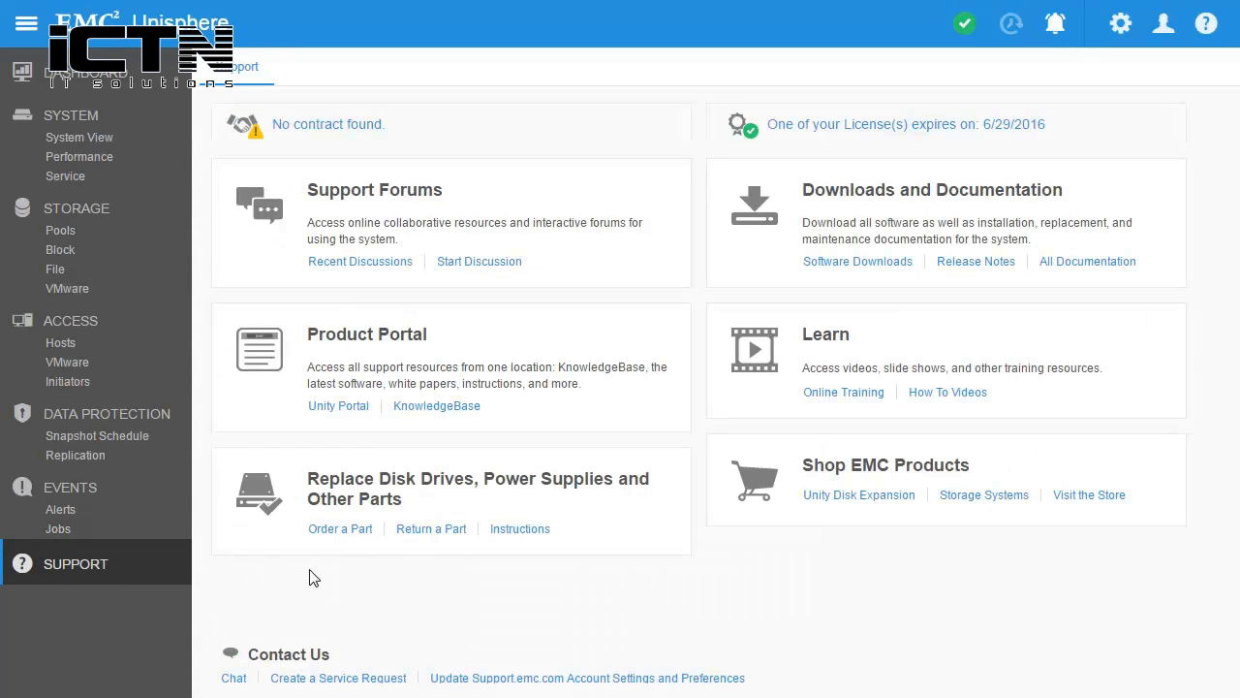